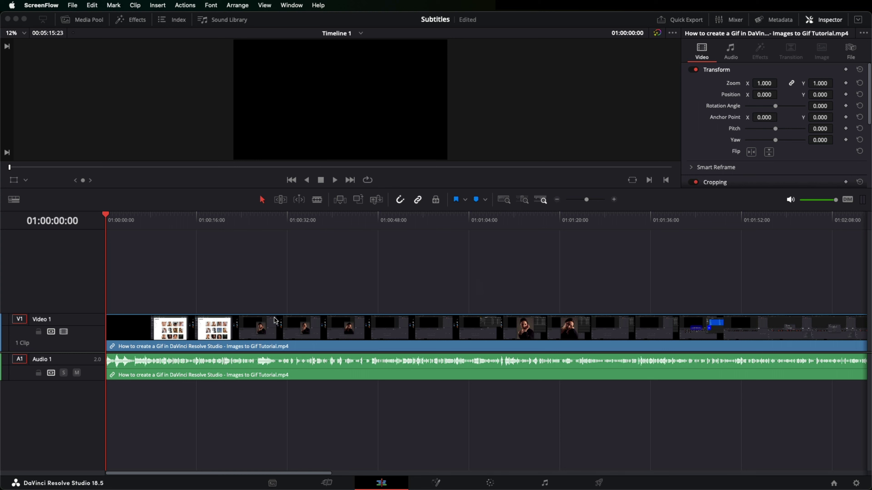
# Step: Move the playhead to 01:00:27:01 to preview the clip and lower the playback volume
pyautogui.moveTo(225, 223); pyautogui.dragTo(258, 222)
pyautogui.press('XF86AudioLowerVolume')
pyautogui.press('XF86AudioLowerVolume')
pyautogui.press('XF86AudioLowerVolume')
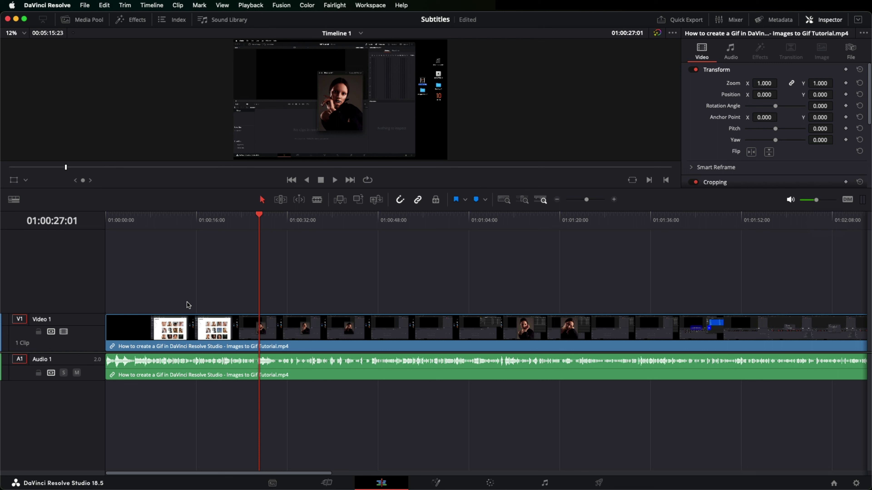
# Step: Create subtitles from the clip's audio with Auto language, Subtitle Default preset, 42 characters per line, single lines and a 0-frame gap
pyautogui.click(210, 330)
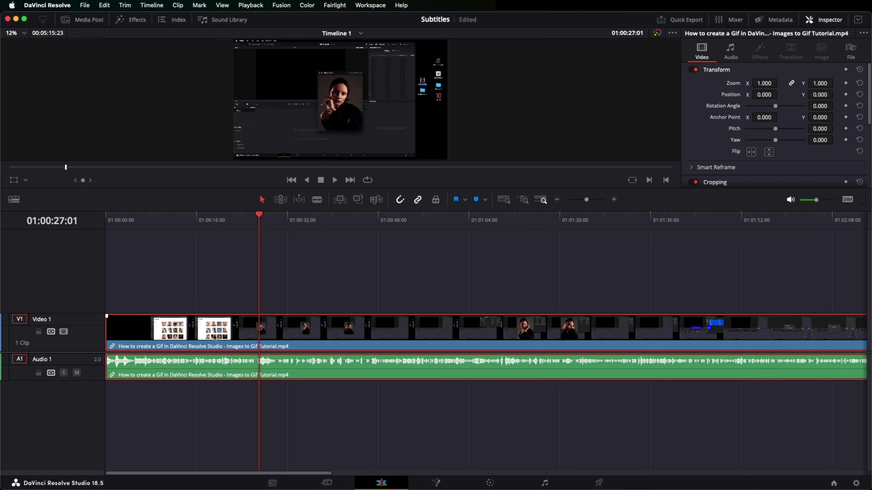
pyautogui.click(153, 10)
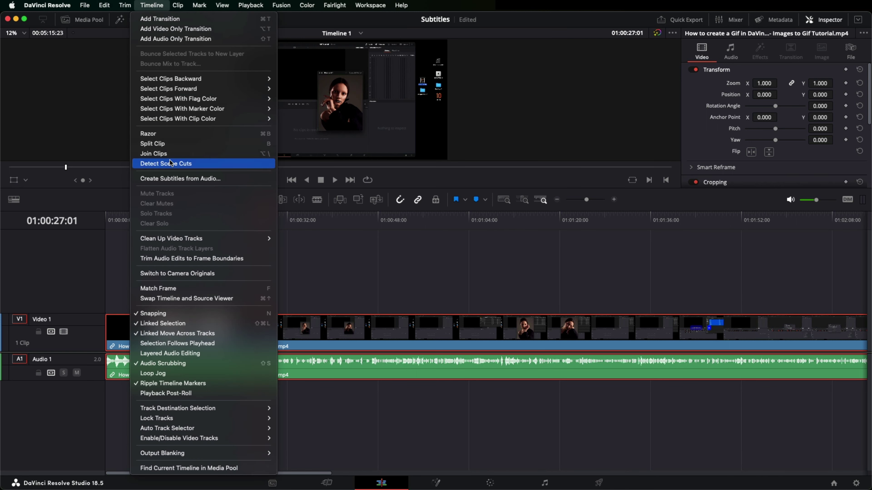
pyautogui.click(176, 179)
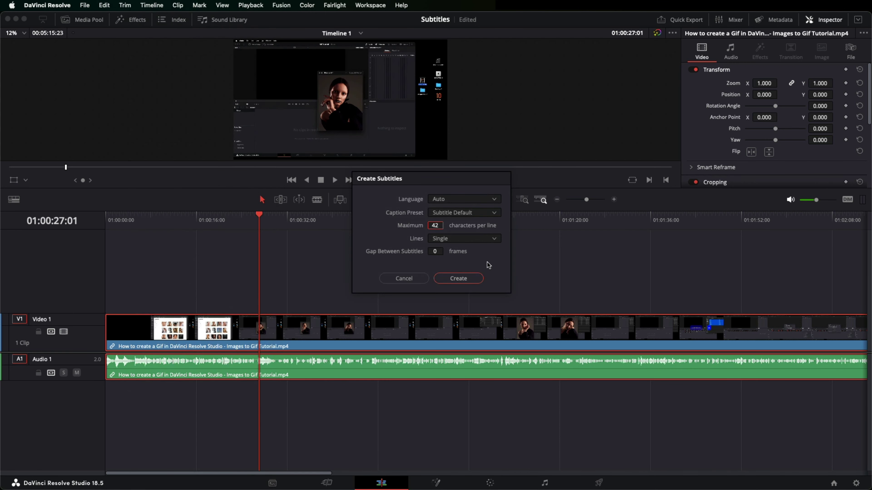
pyautogui.press('Return')
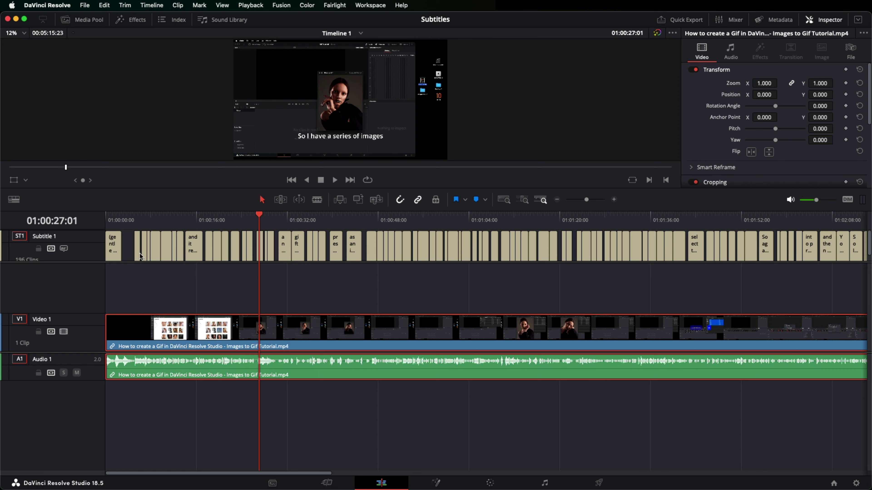
# Step: Inspect the subtitle "for your website or social media.", enlarge the viewer and caption list, and return the playhead to the timeline start
pyautogui.moveTo(256, 217); pyautogui.dragTo(148, 216)
pyautogui.click(166, 243)
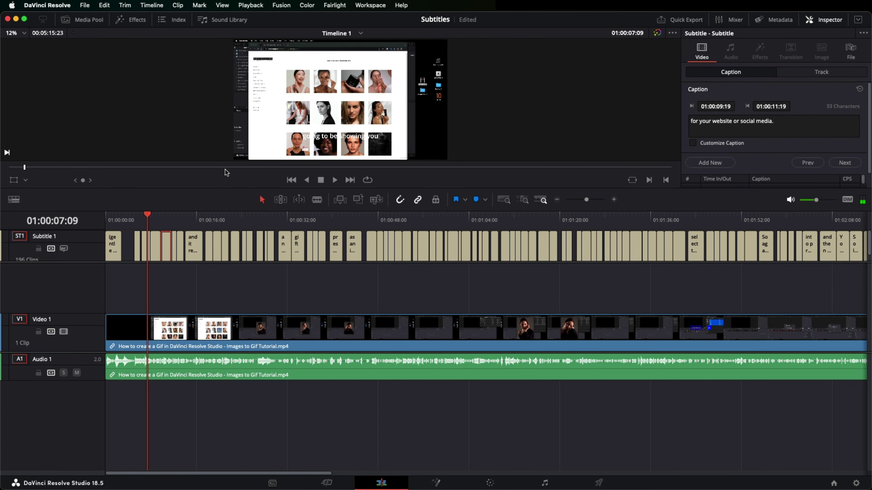
pyautogui.moveTo(222, 188); pyautogui.dragTo(106, 347)
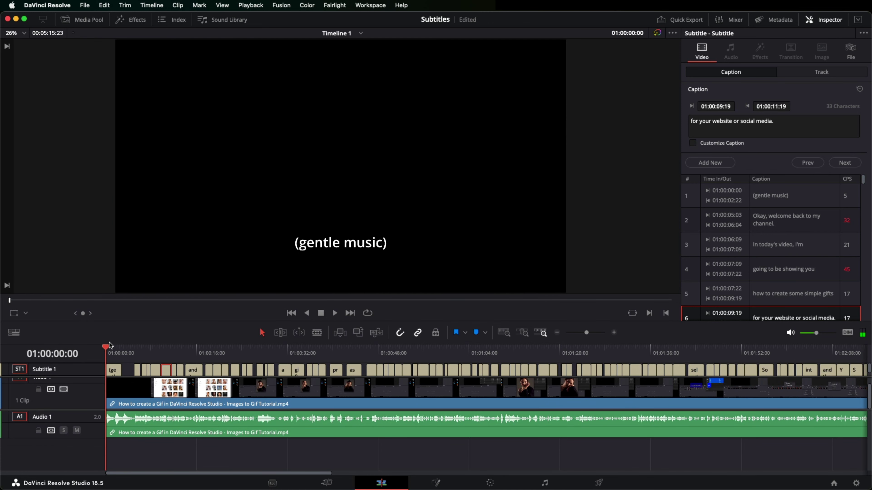
# Step: Delete the first subtitle, "(gentle music)", from the Subtitle 1 track
pyautogui.click(114, 373)
pyautogui.press('Down')
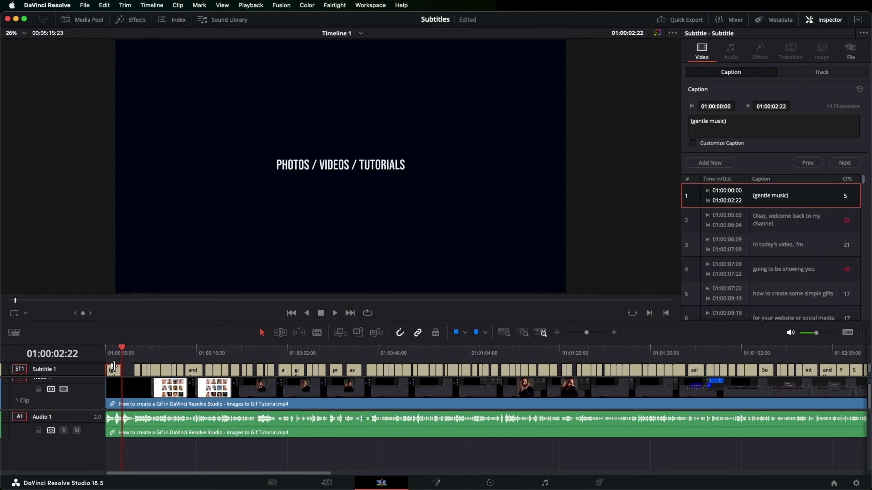
pyautogui.press('BackSpace')
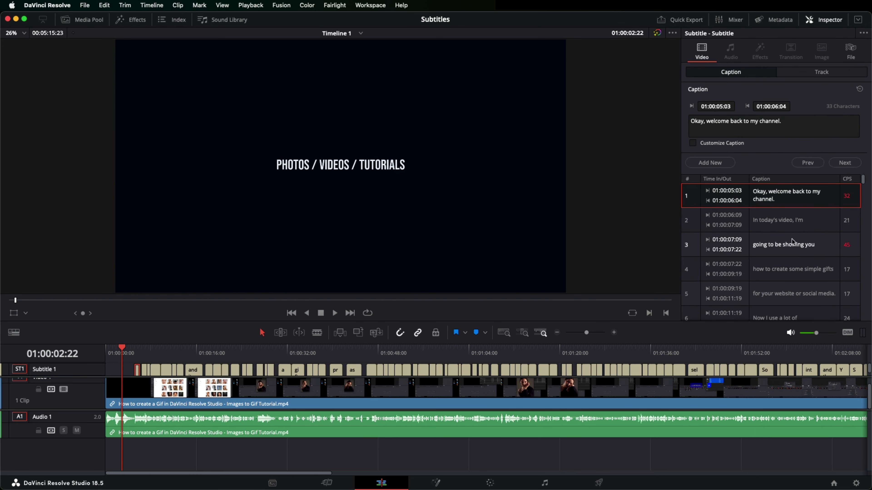
# Step: Review the wording and timing of the early generated captions in the caption list
pyautogui.scroll(-10, 792, 242)
pyautogui.scroll(-2, 792, 241)
pyautogui.scroll(-6, 793, 241)
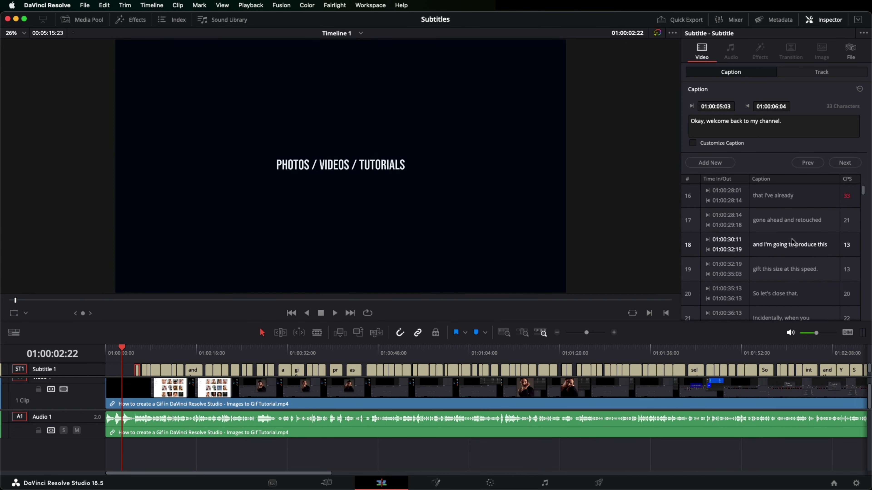
pyautogui.scroll(-1, 792, 241)
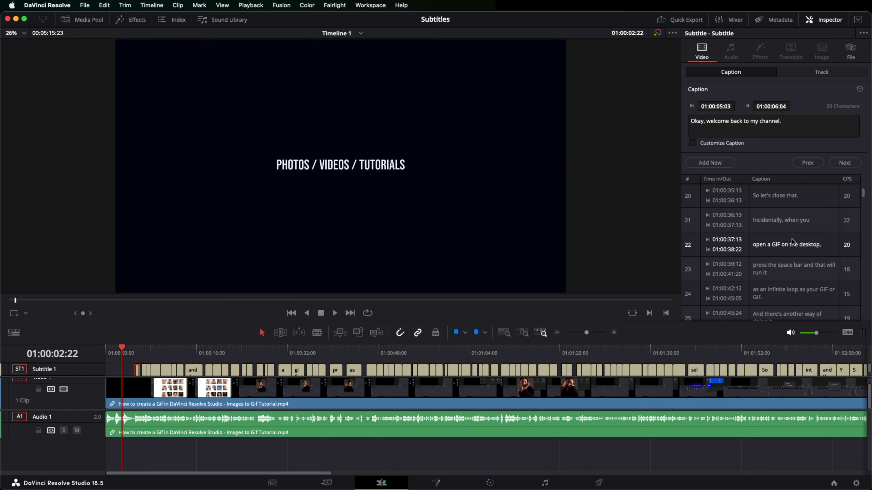
pyautogui.scroll(-3, 792, 241)
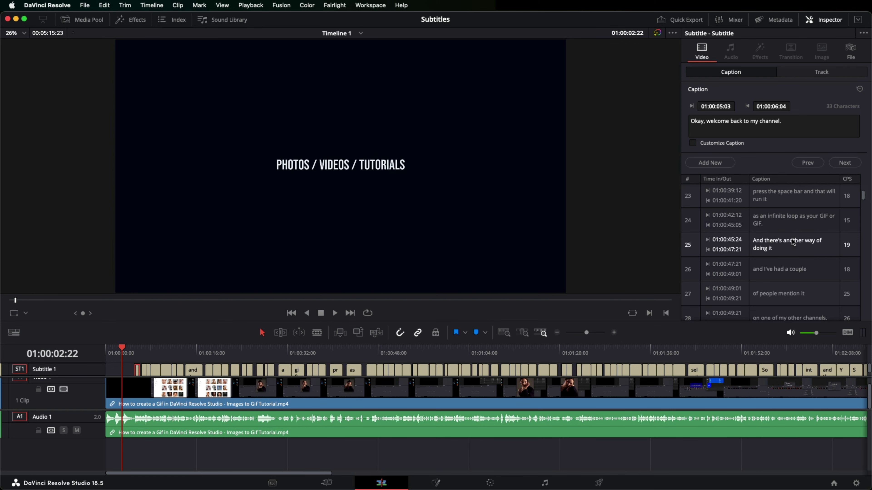
# Step: Play the subtitled timeline from about 01:01:34 to 01:01:40:12 with the monitoring volume raised to -4.3 dB
pyautogui.moveTo(173, 354); pyautogui.dragTo(639, 357)
pyautogui.press('space')
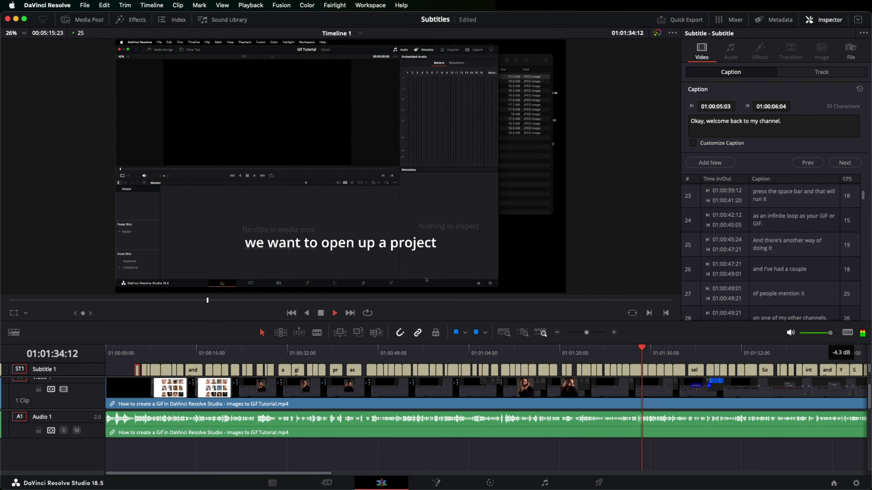
pyautogui.moveTo(816, 332); pyautogui.dragTo(830, 333)
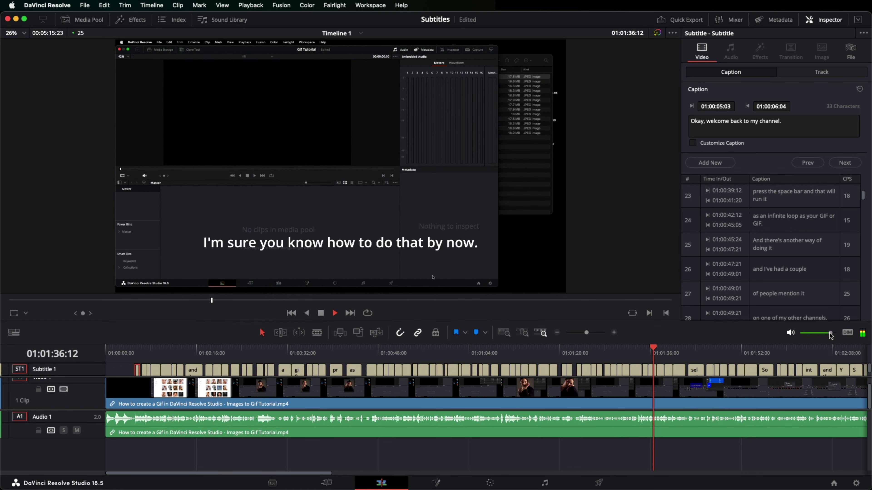
pyautogui.moveTo(830, 336)
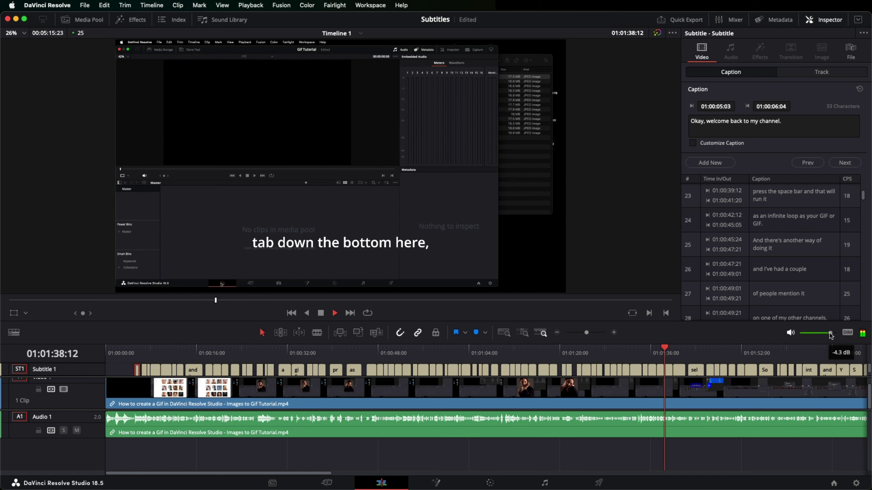
pyautogui.press('space')
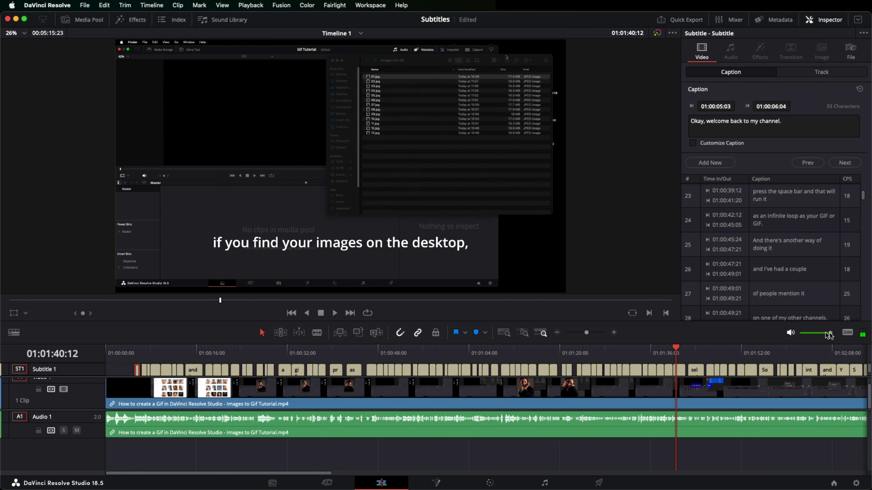
# Step: Review the closing captions through the last entry and back to around caption 164
pyautogui.scroll(-3, 796, 262)
pyautogui.scroll(-20, 797, 262)
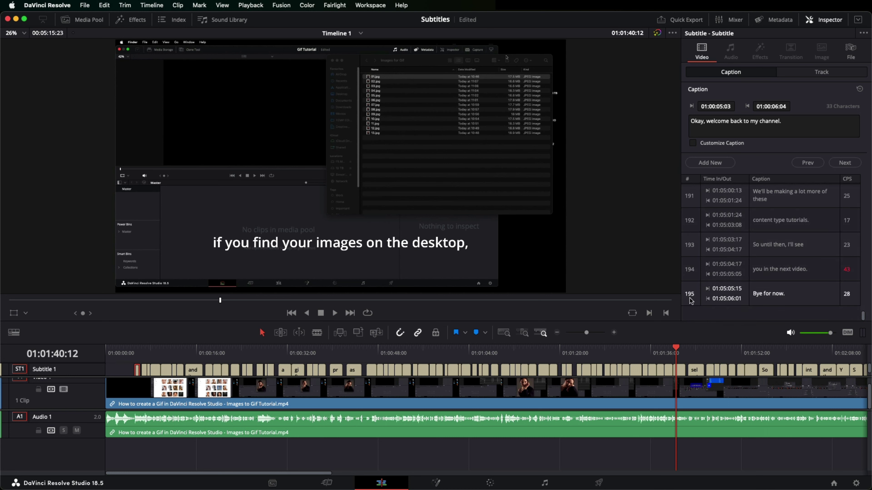
pyautogui.scroll(2, 721, 289)
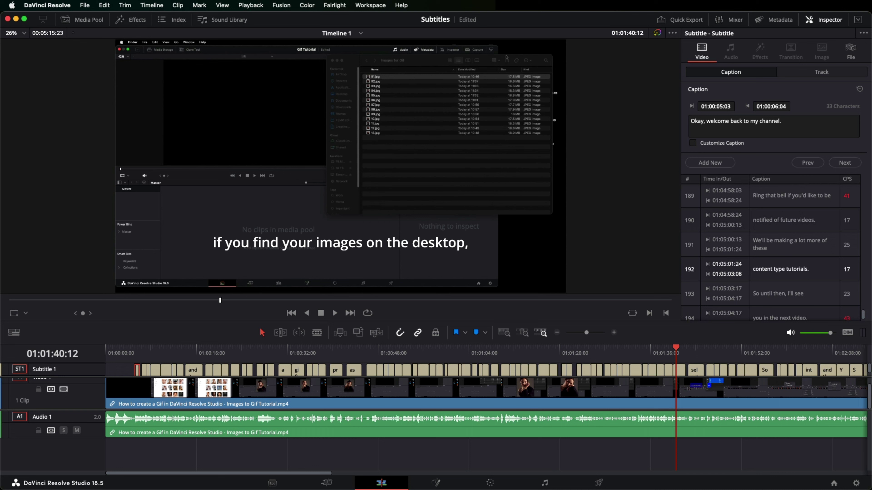
pyautogui.scroll(8, 743, 275)
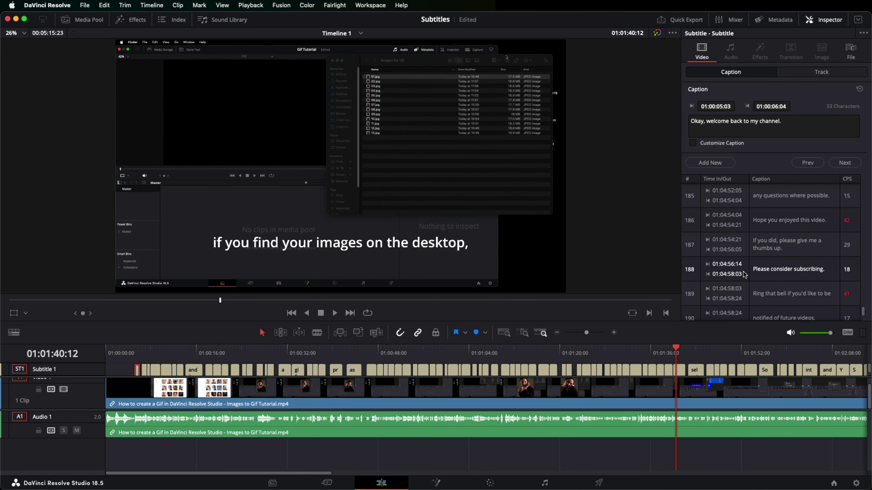
pyautogui.scroll(14, 743, 275)
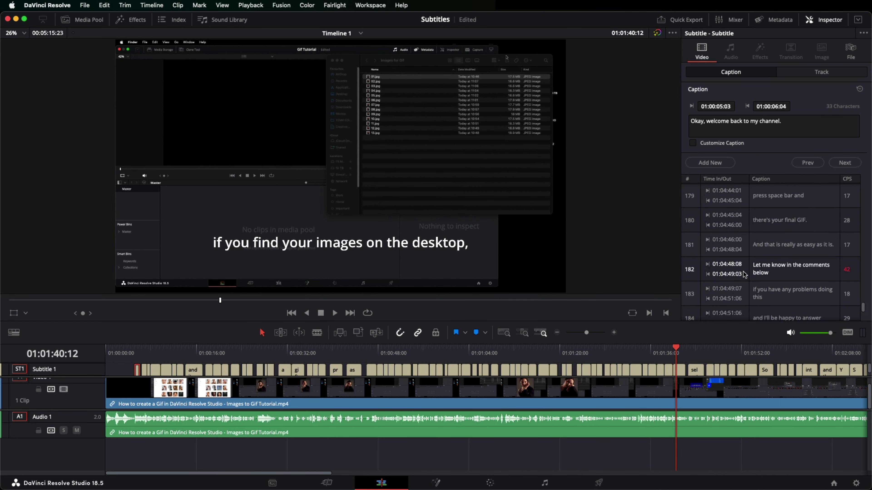
pyautogui.scroll(3, 744, 275)
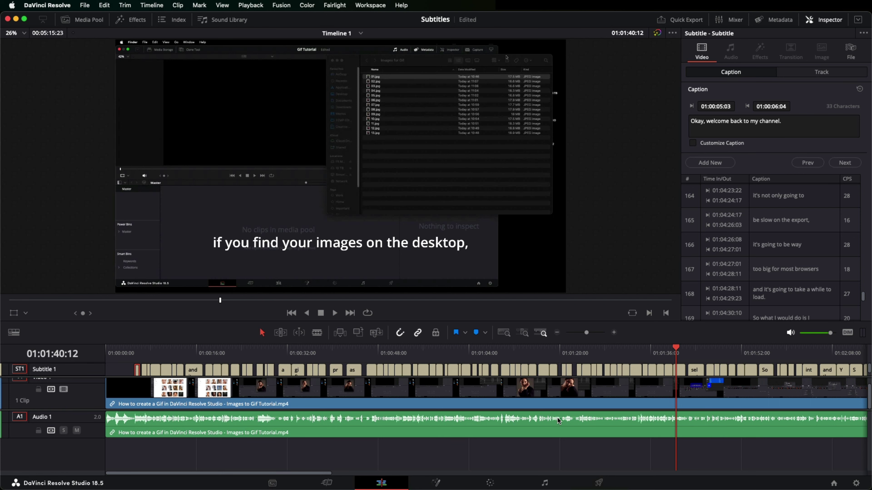
# Step: In the render settings, name the export "Subtitles Test" and set its location to a new Desktop folder named "Subtitles Tutorial"
pyautogui.click(598, 482)
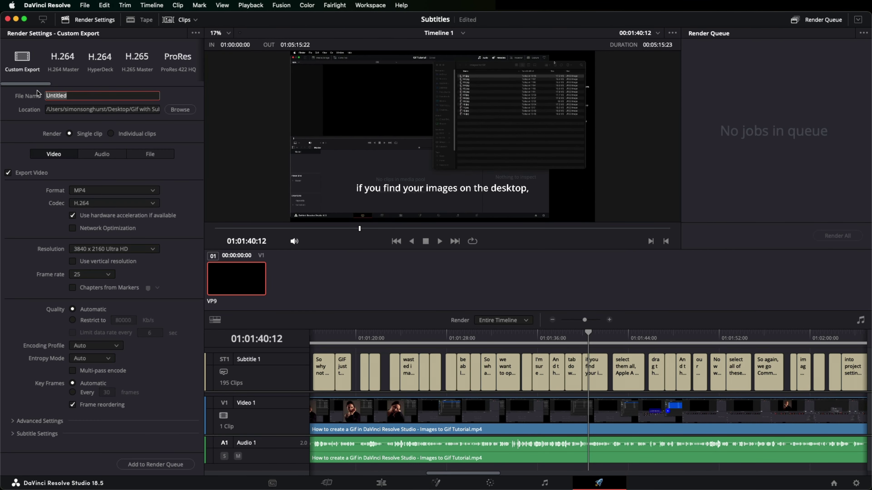
pyautogui.write('Subtitles Test')
pyautogui.click(181, 110)
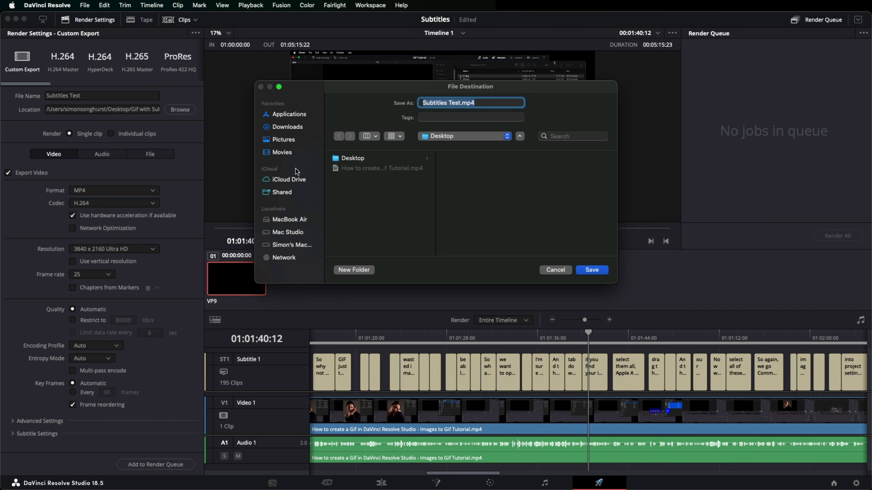
pyautogui.click(556, 222)
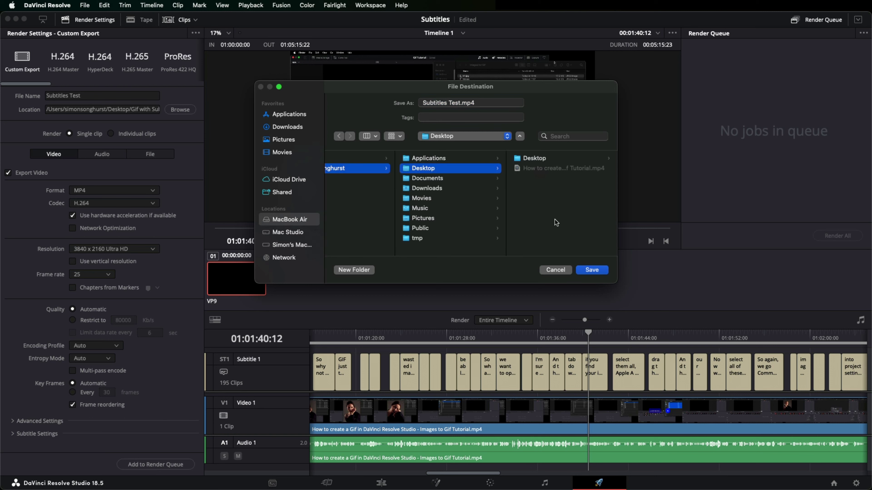
pyautogui.click(351, 271)
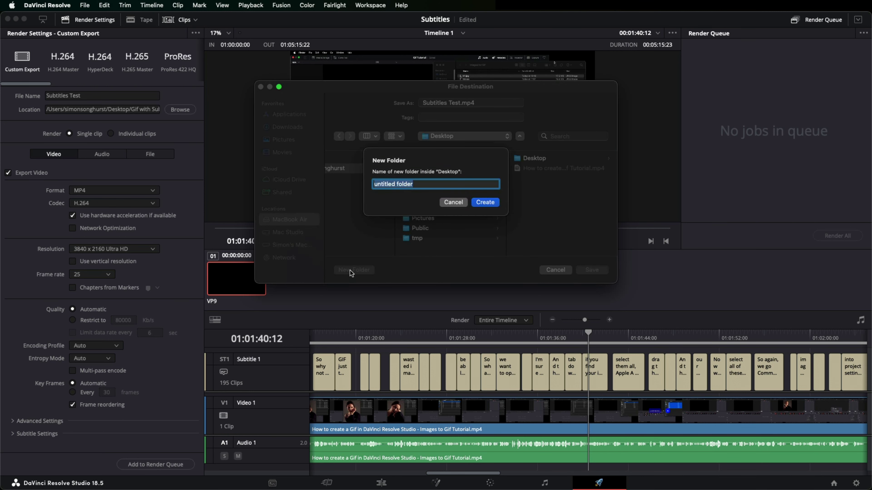
pyautogui.write('Subtitles Tutorial')
pyautogui.click(481, 202)
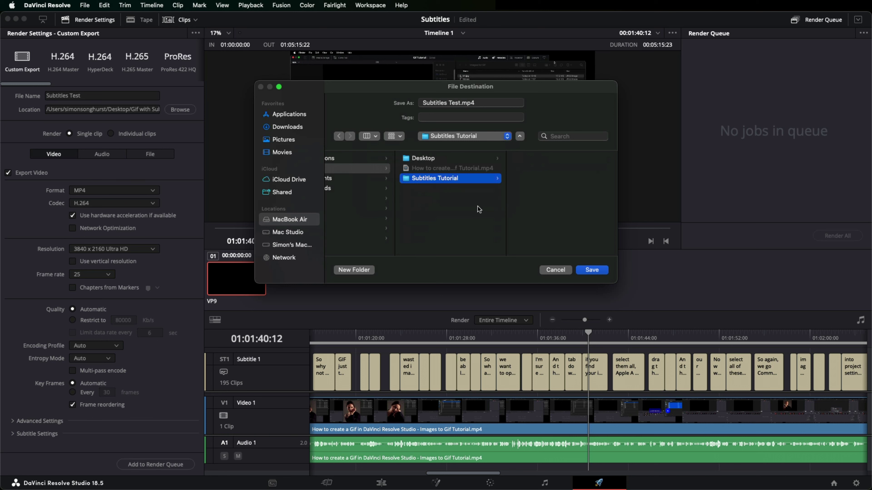
pyautogui.click(583, 271)
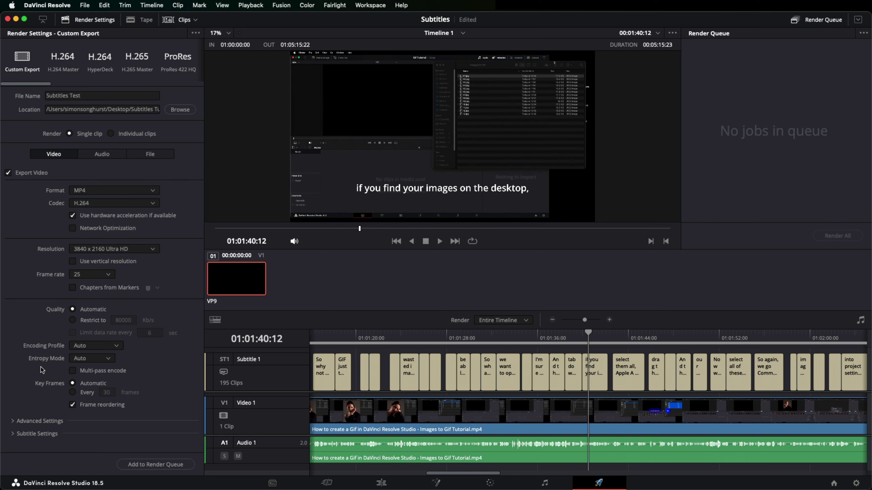
# Step: Set the subtitle export to a separate WebVTT file that includes the Subtitle 1 track
pyautogui.click(14, 434)
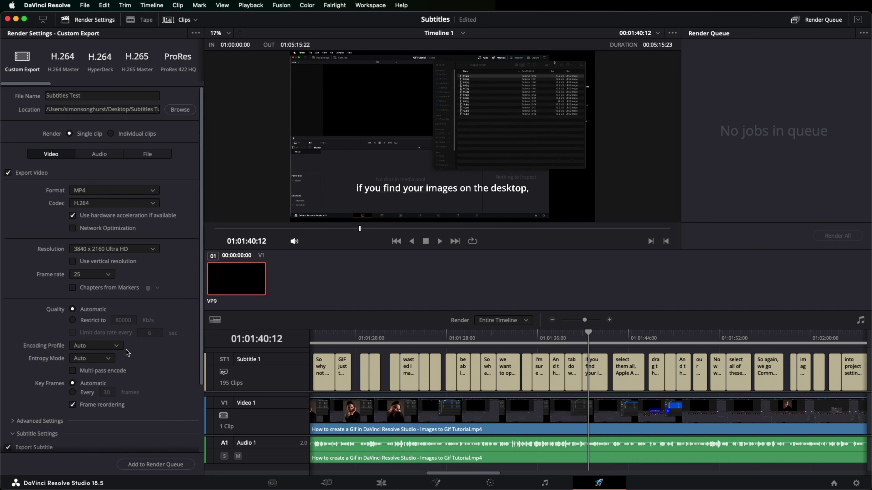
pyautogui.scroll(-5, 127, 352)
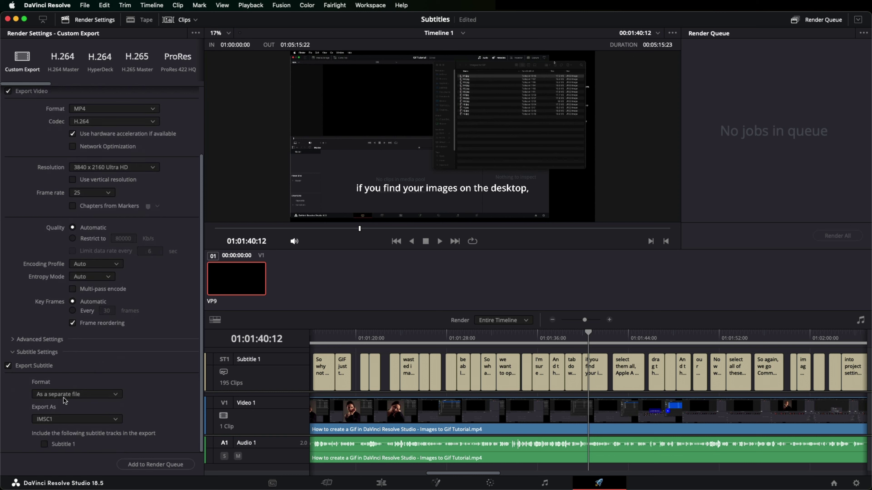
pyautogui.click(59, 420)
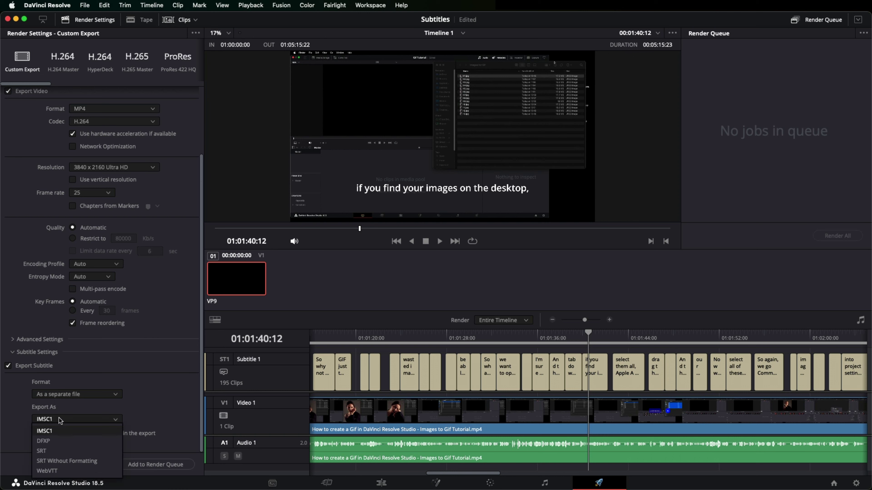
pyautogui.click(63, 472)
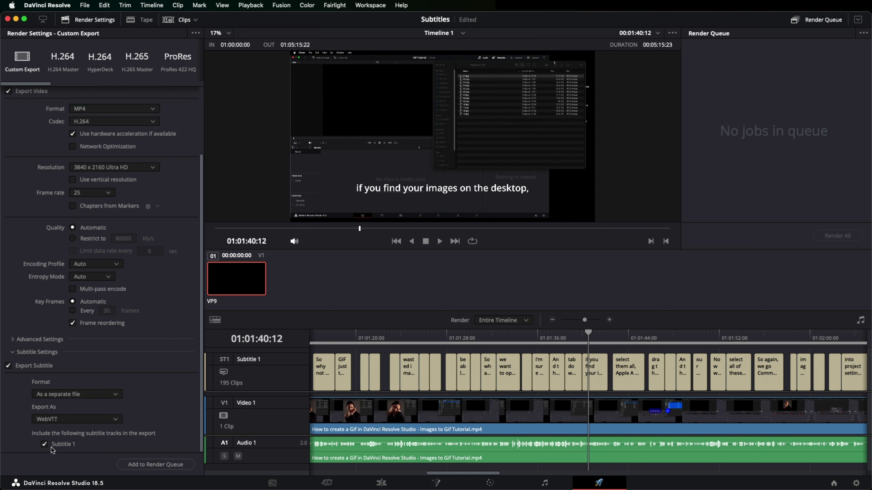
# Step: Add the Subtitles Test export to the render queue and render it
pyautogui.click(156, 465)
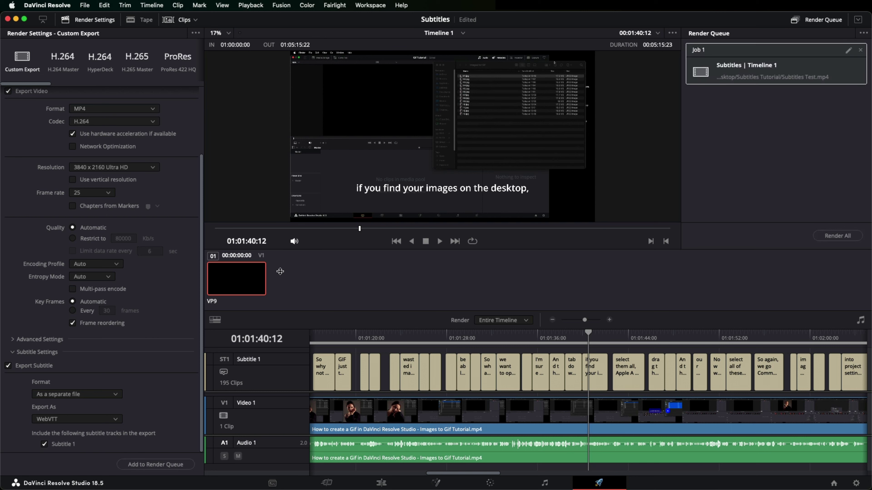
pyautogui.scroll(5, 155, 214)
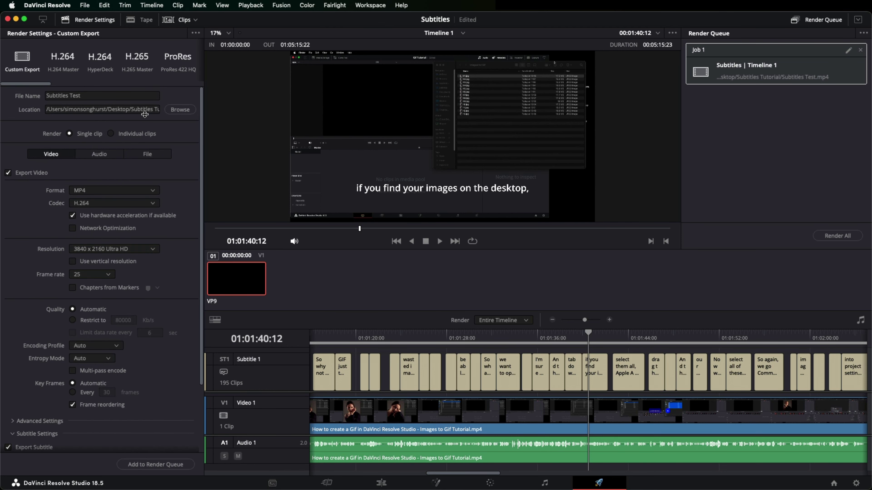
pyautogui.click(837, 236)
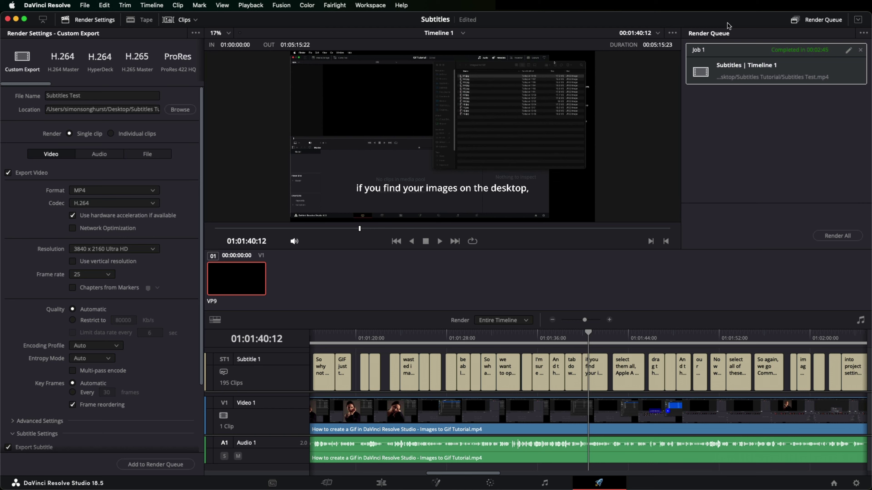
# Step: Uncover the desktop and open the "Subtitles Tutorial" folder in Finder to check the exported video and subtitle file
pyautogui.moveTo(734, 20); pyautogui.dragTo(581, 20)
pyautogui.click(843, 239)
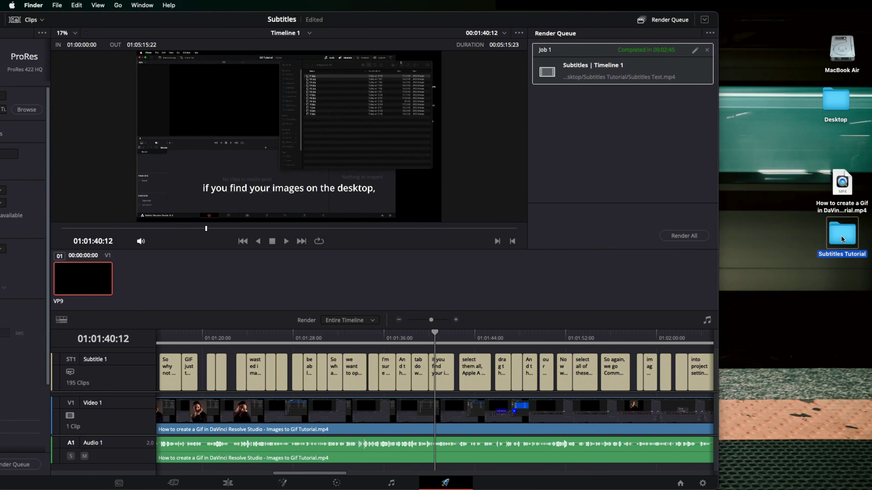
pyautogui.doubleClick(840, 236)
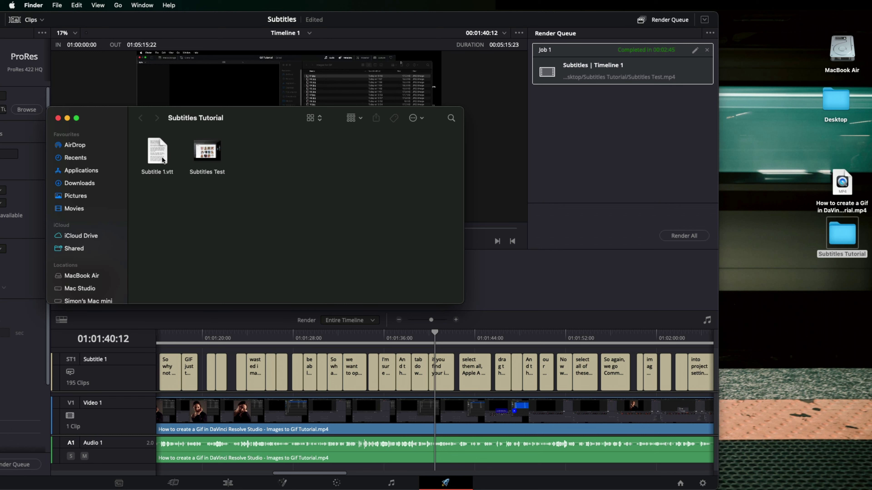
pyautogui.moveTo(164, 115); pyautogui.dragTo(328, 151)
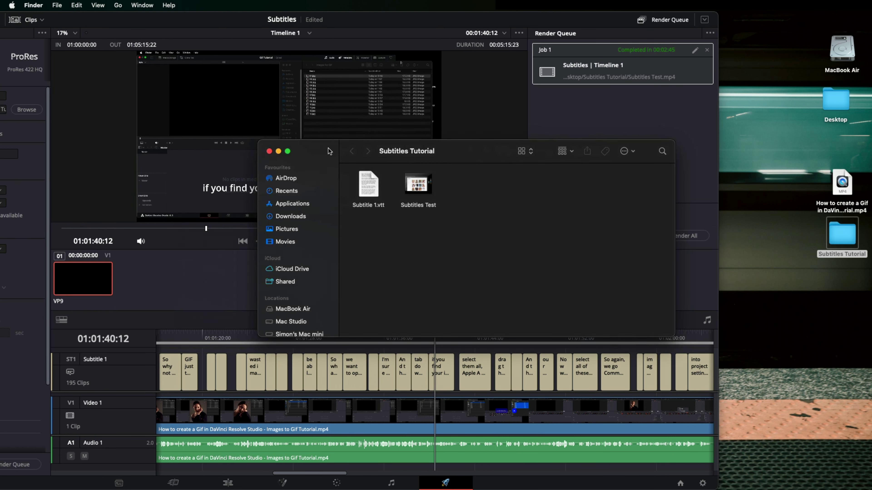